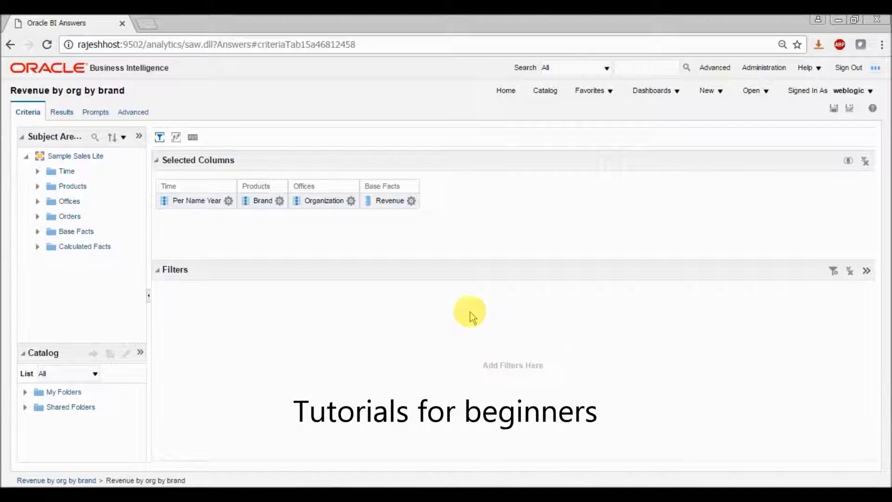
Step: Open the Revenue by org by brand analysis from My Folders in the catalog for editing
click(544, 92)
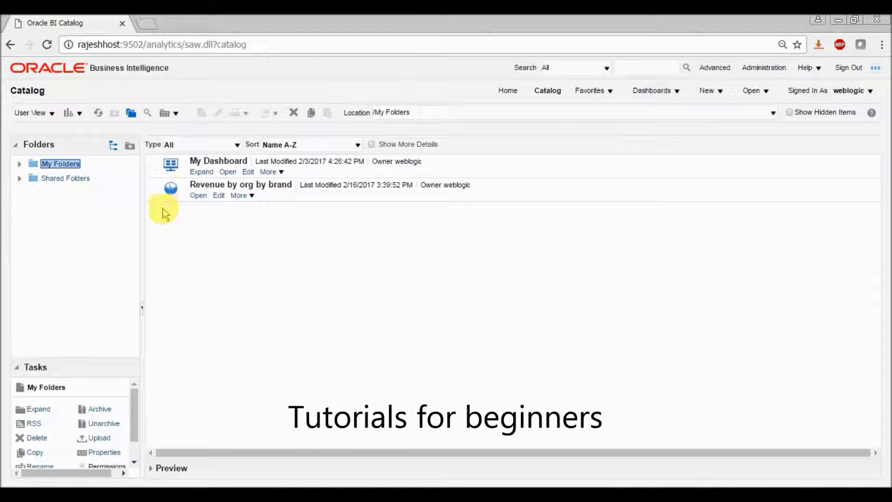
click(197, 196)
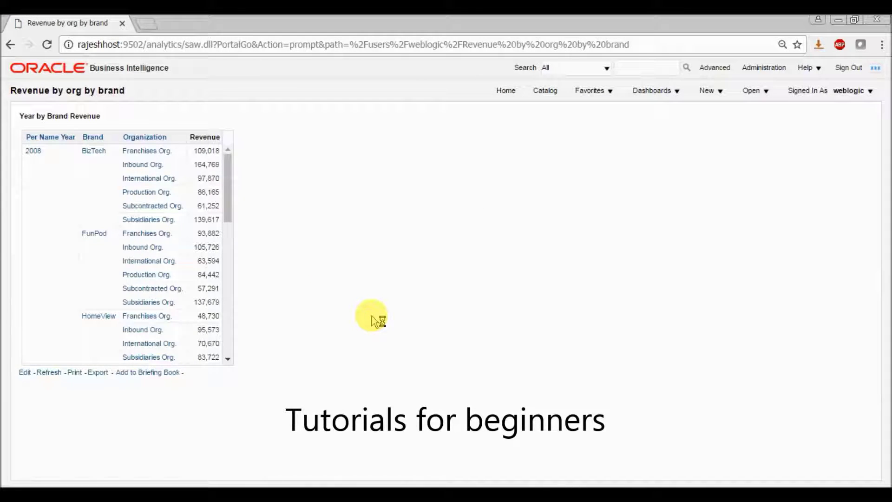
click(22, 373)
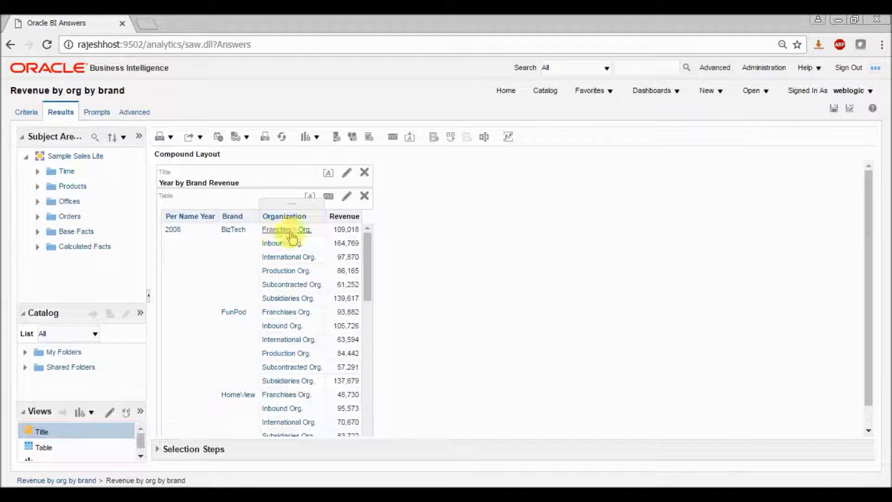
Step: Add a criteria filter on Organization is equal to / is in Franchises Org. and display the filtered results
click(27, 114)
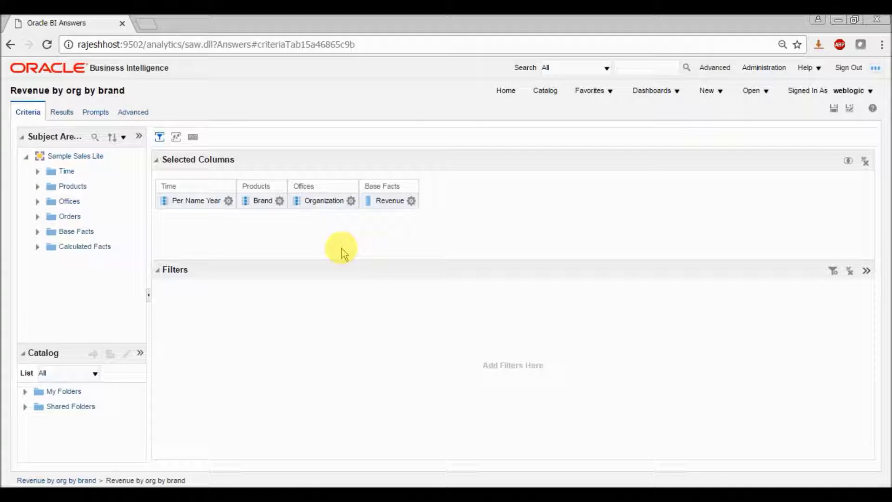
click(352, 201)
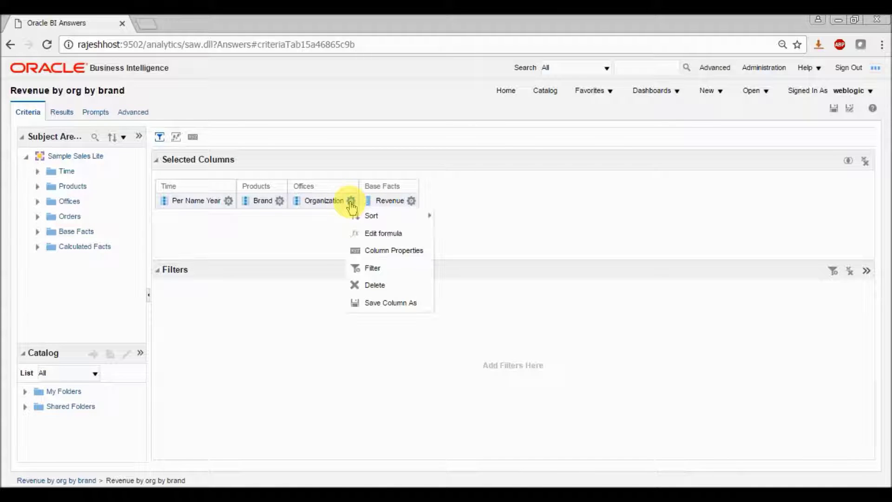
click(371, 270)
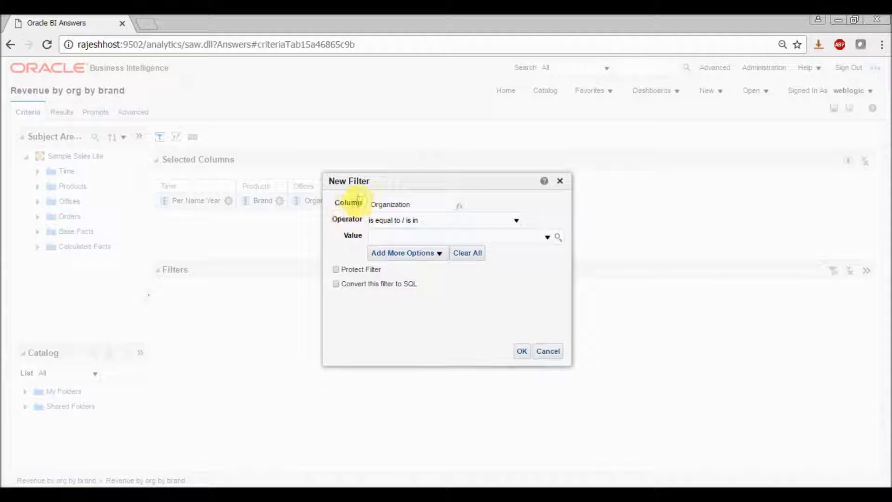
click(403, 224)
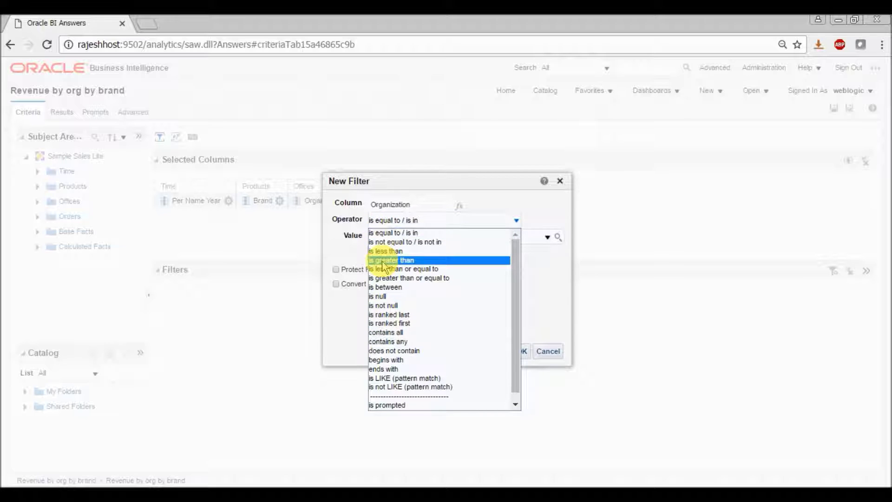
click(388, 235)
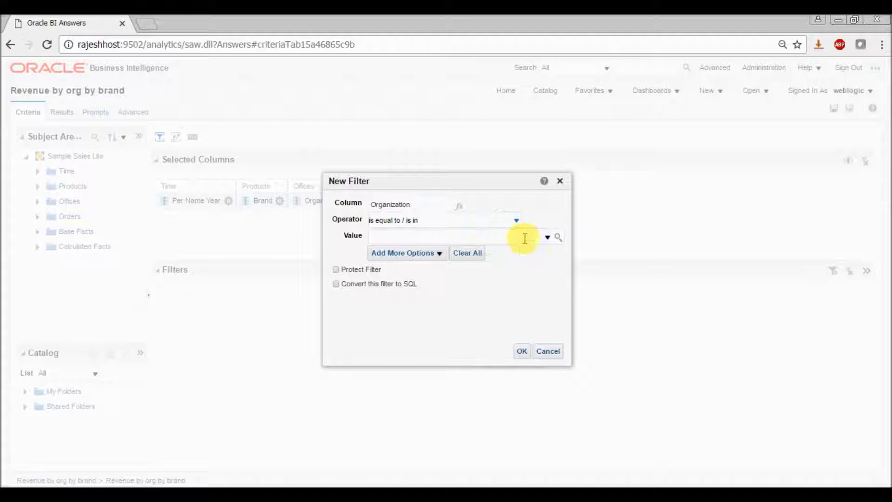
click(548, 237)
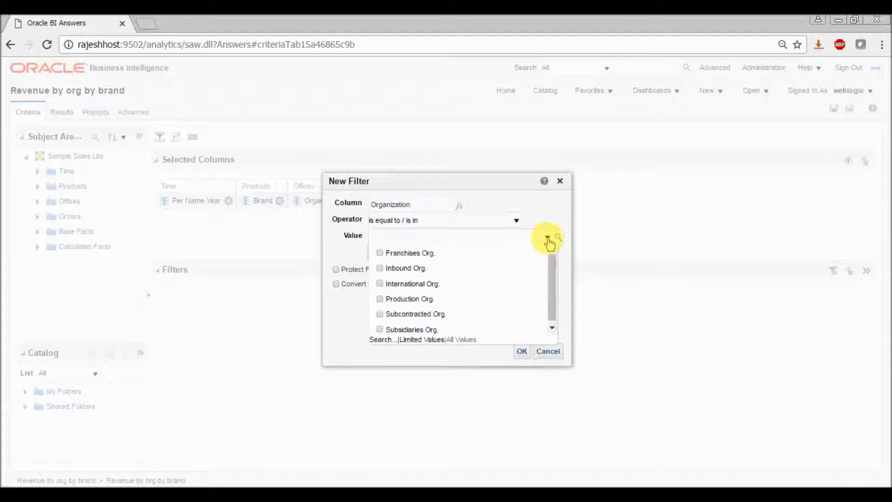
click(380, 254)
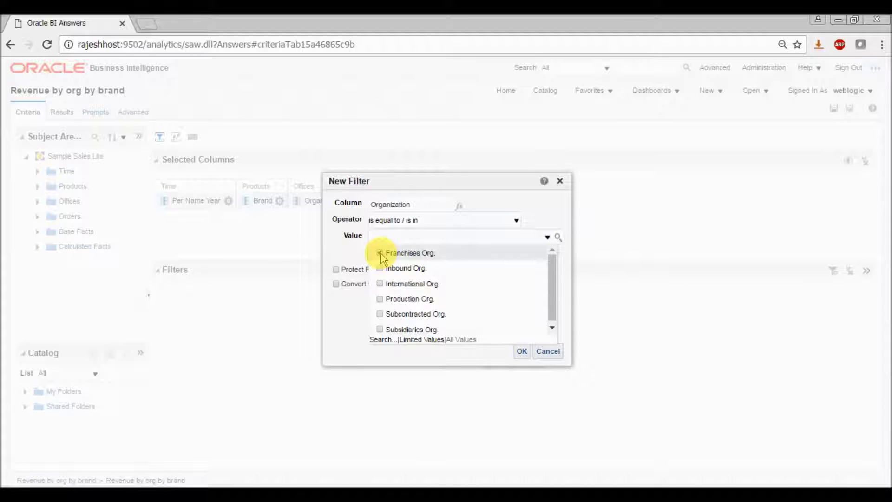
click(522, 351)
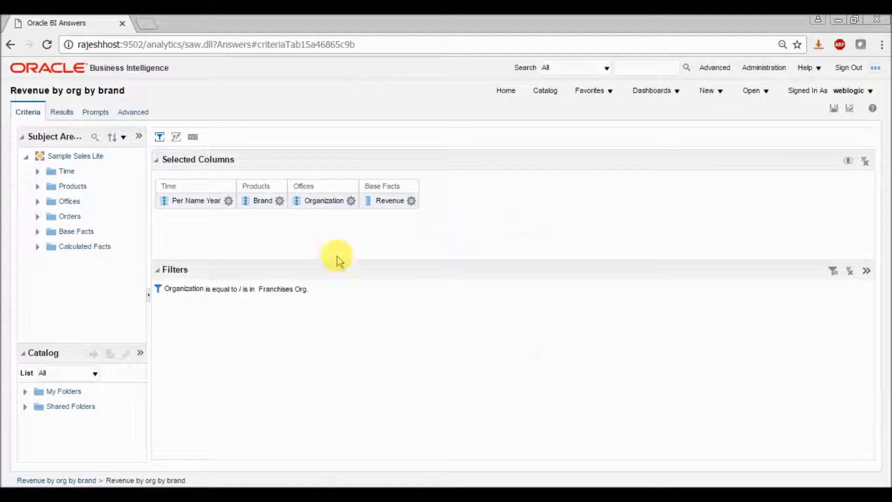
click(63, 114)
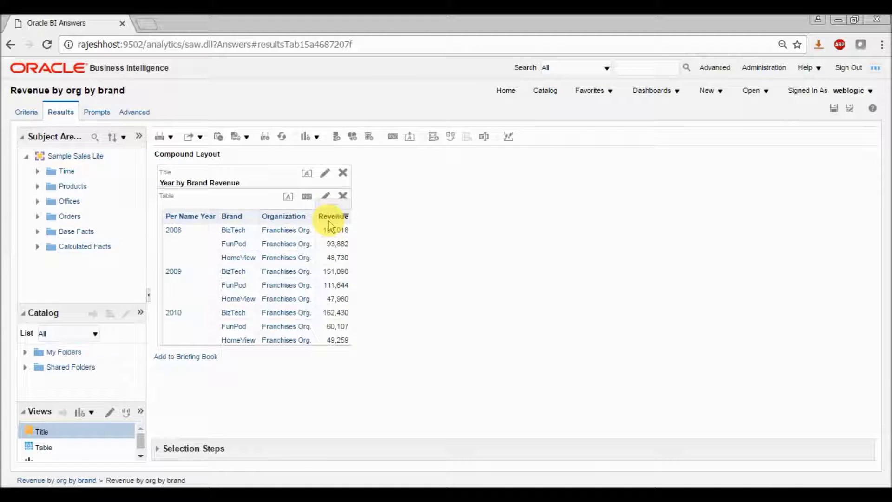
click(25, 114)
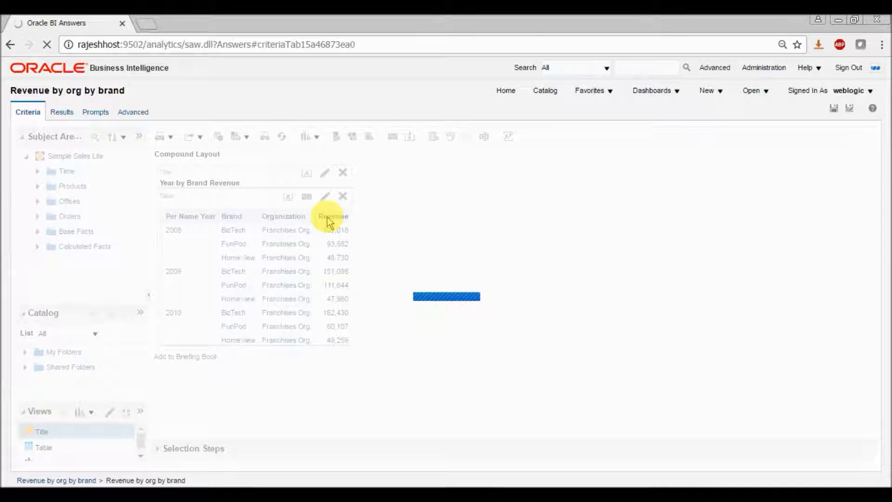
click(351, 201)
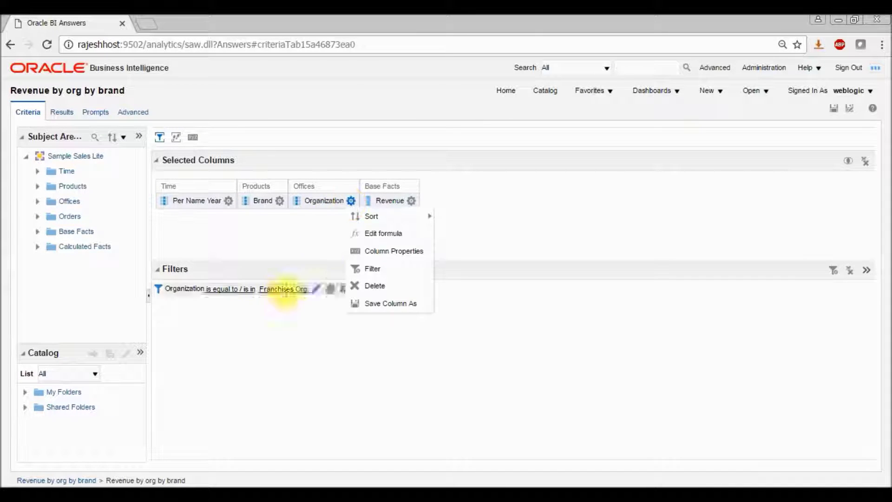
click(316, 289)
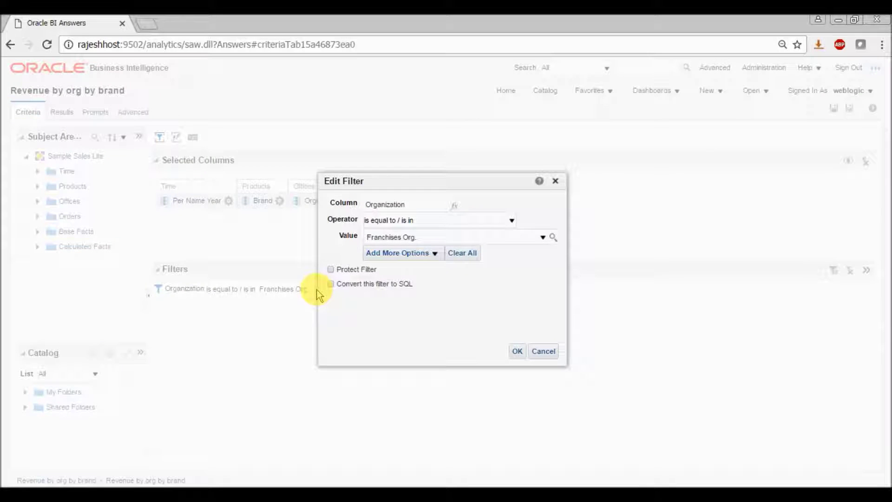
triple_click(446, 237)
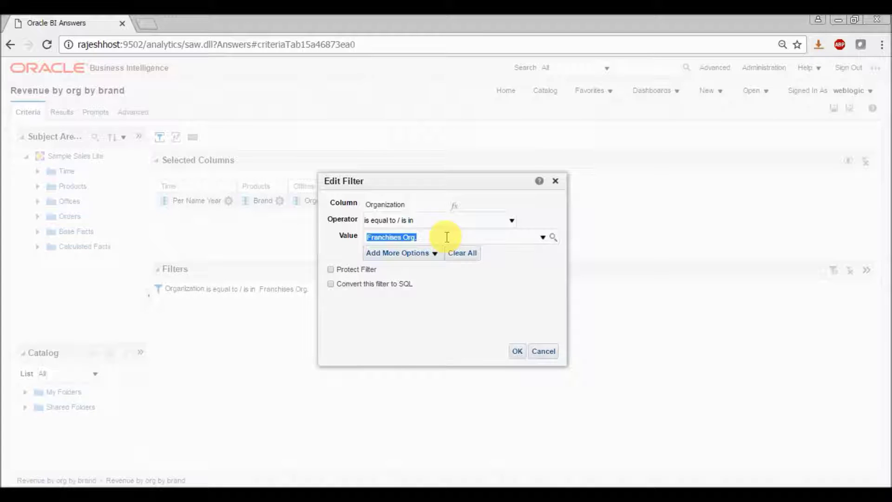
click(456, 221)
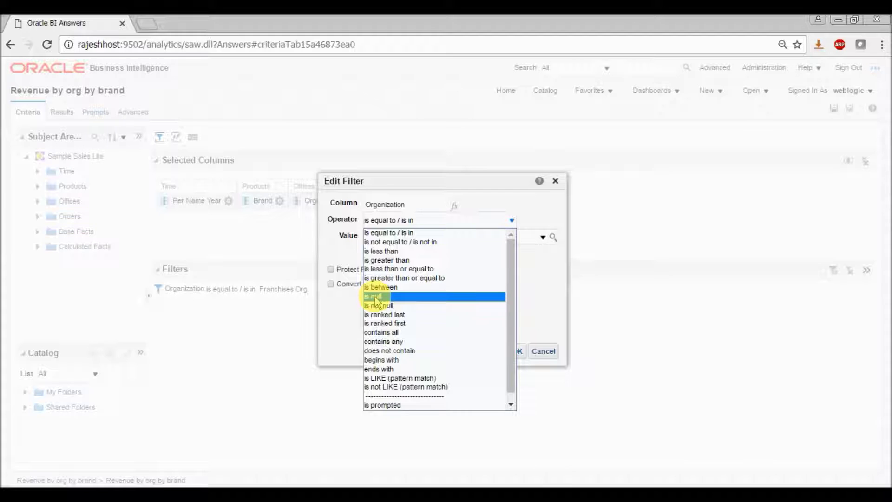
click(336, 235)
triple_click(385, 235)
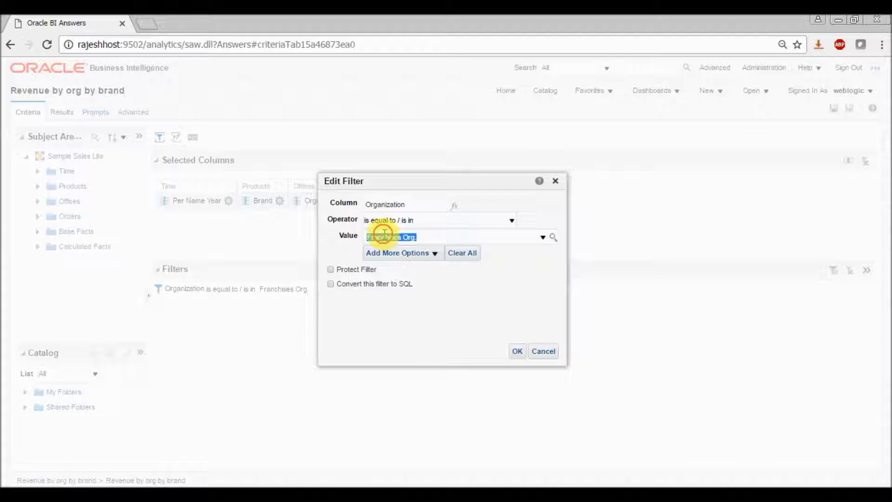
text(null)
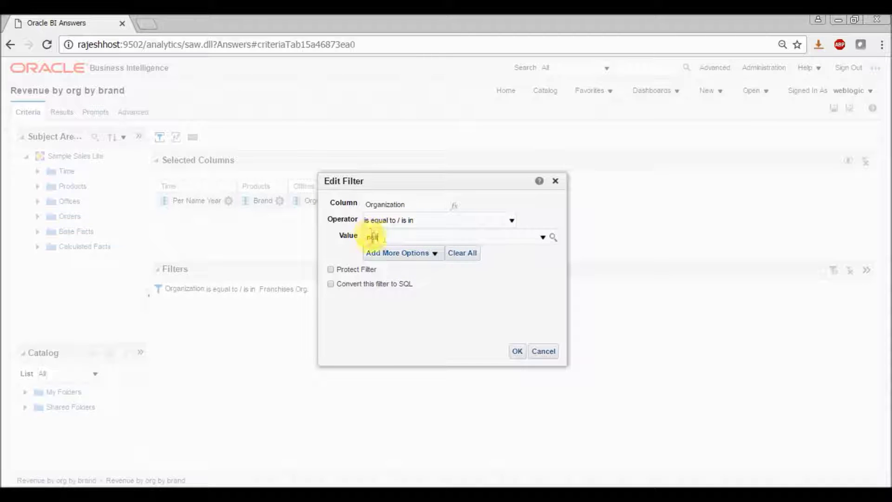
click(406, 221)
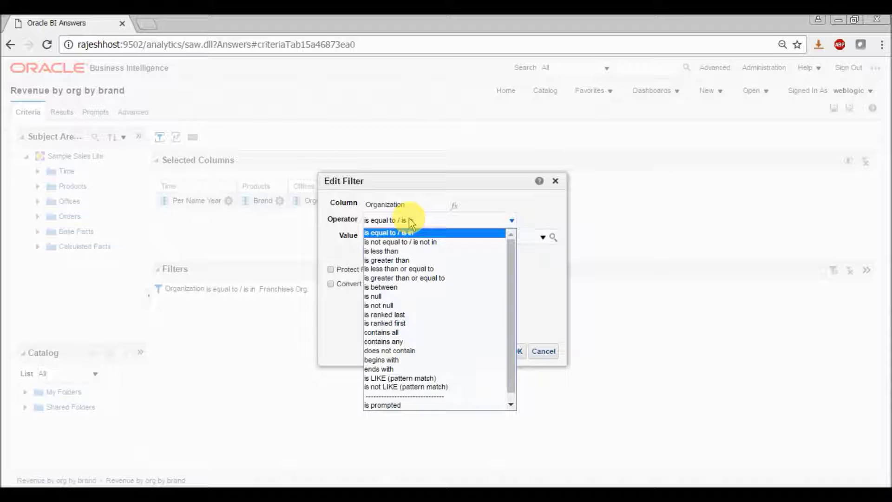
click(385, 297)
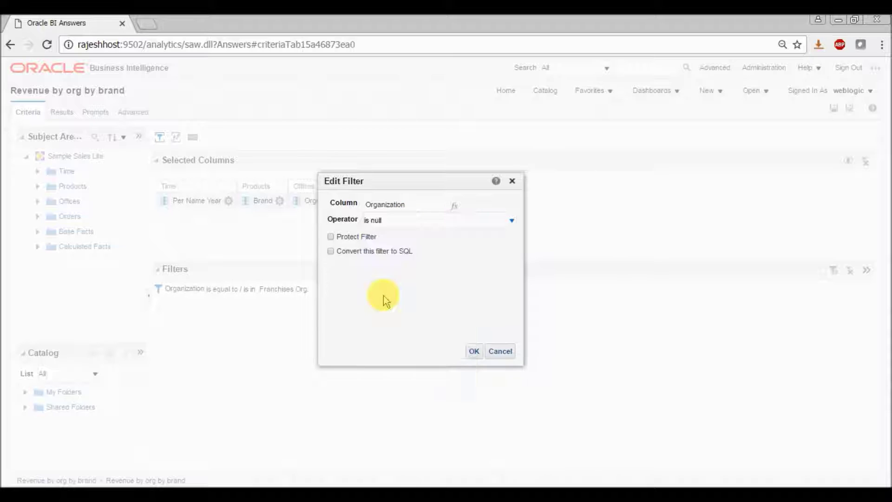
click(387, 222)
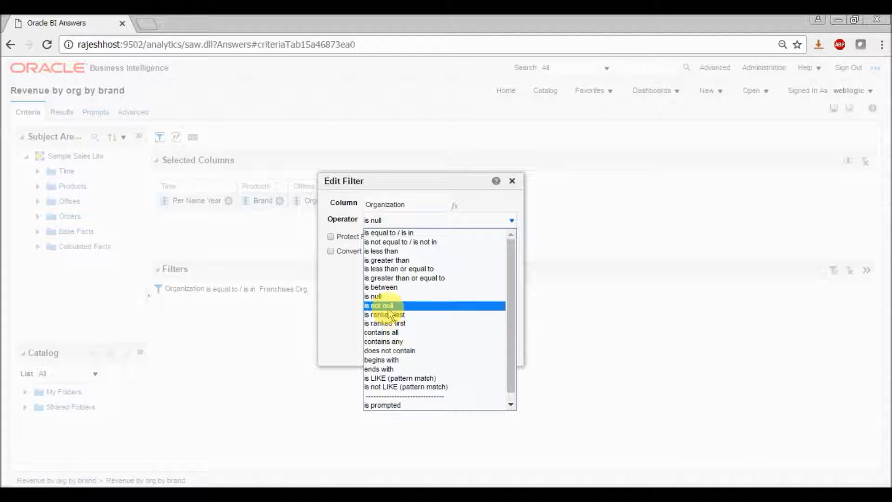
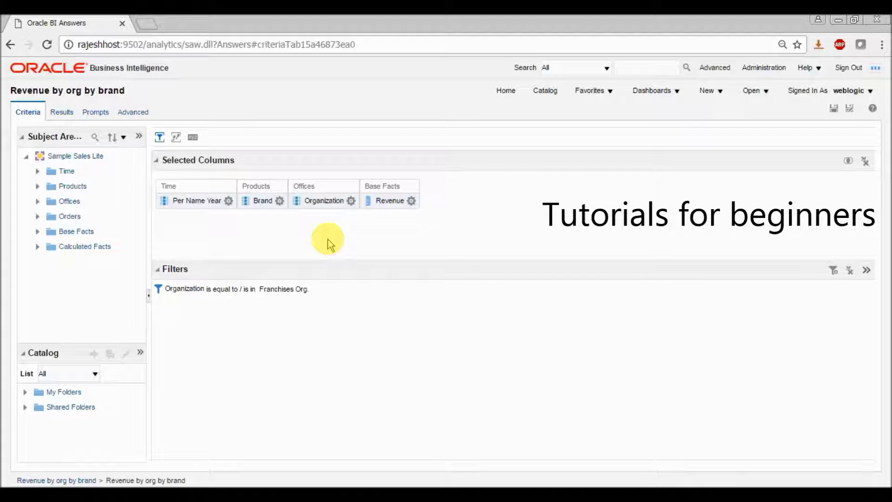
Step: Change the Organization filter's operator to is prompted and save the analysis
mouse_move(304, 293)
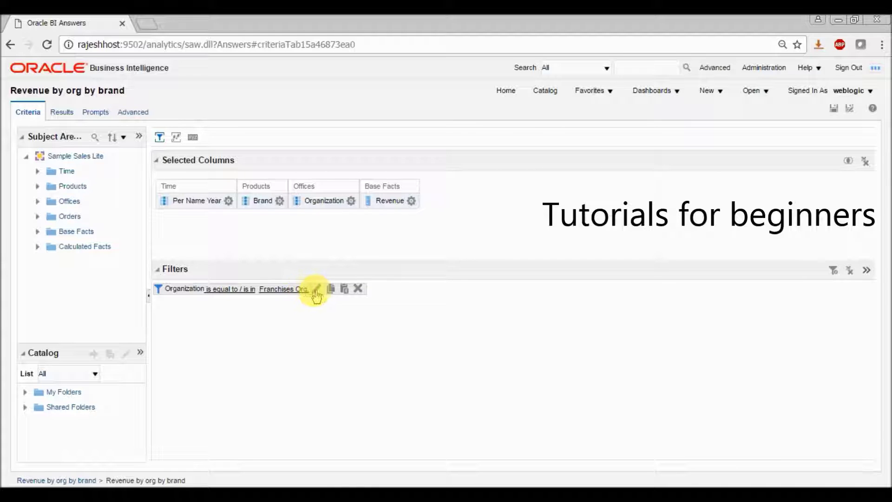
click(318, 292)
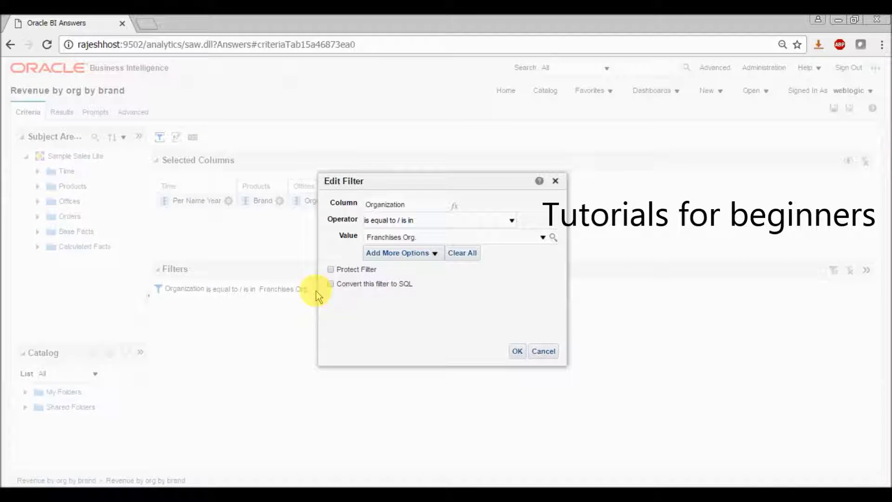
click(542, 238)
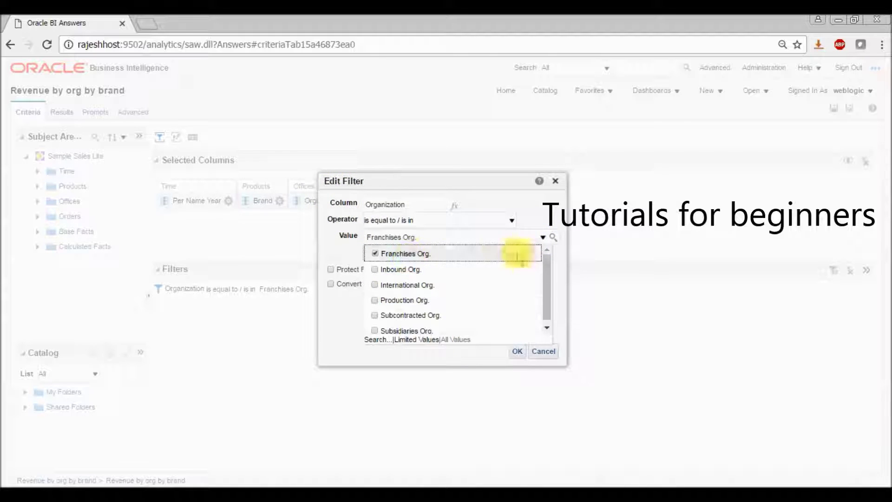
click(342, 217)
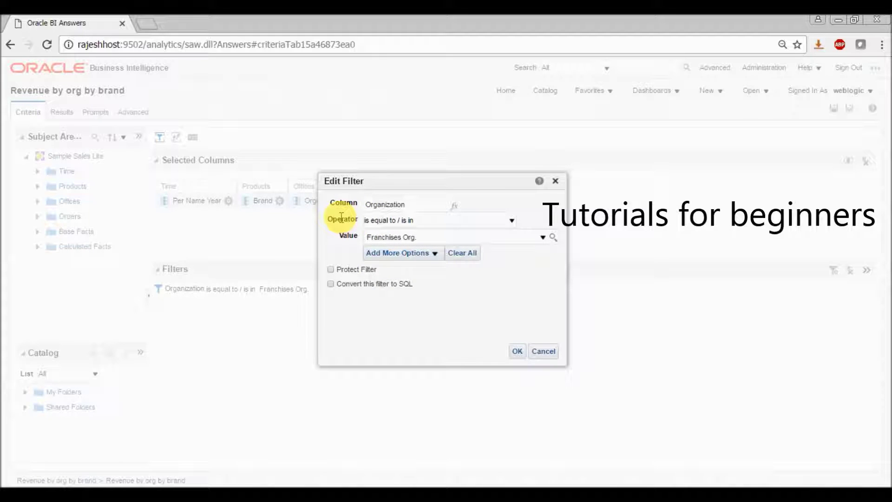
click(479, 220)
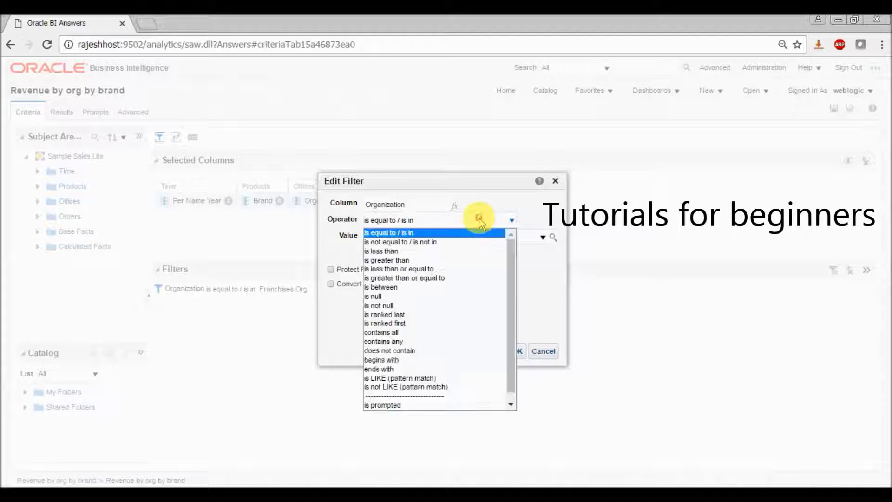
click(385, 405)
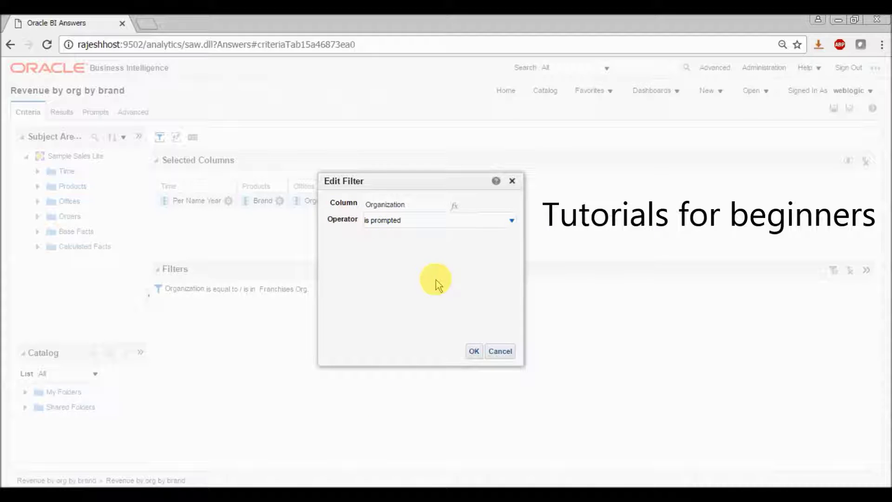
click(466, 356)
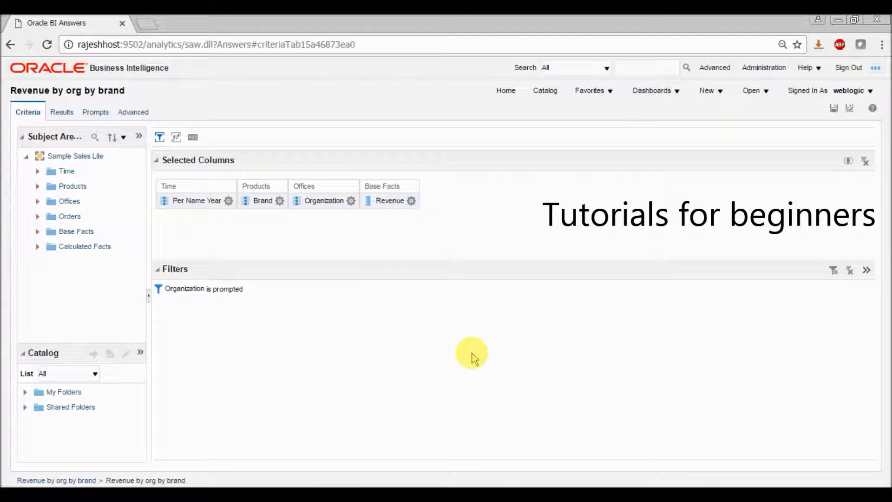
click(835, 109)
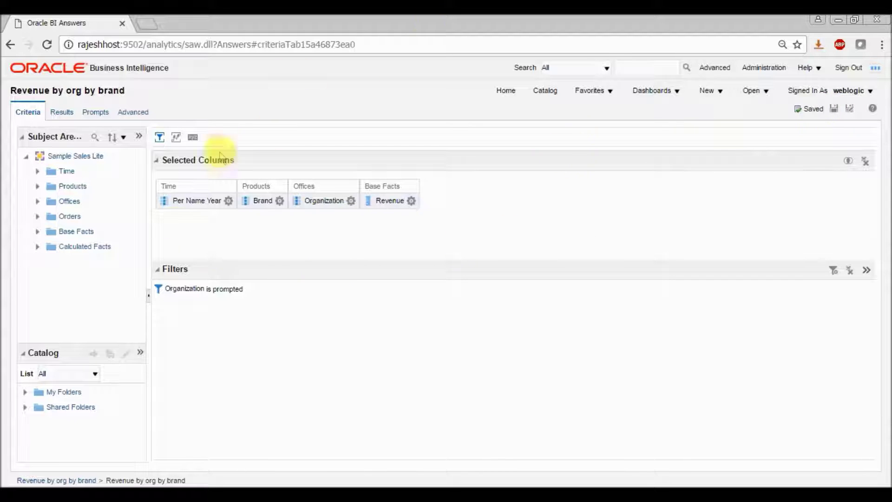
Step: Check the analysis results with the prompted Organization filter, and return to the criteria
click(228, 200)
click(57, 111)
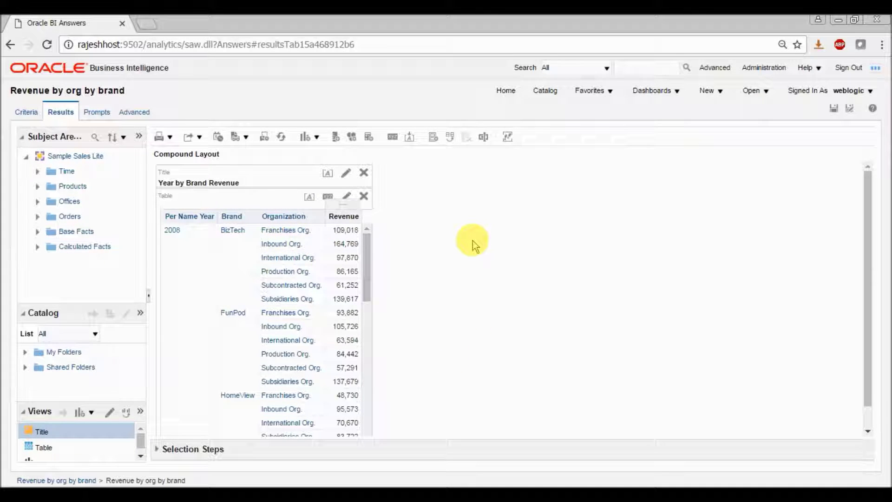
click(26, 112)
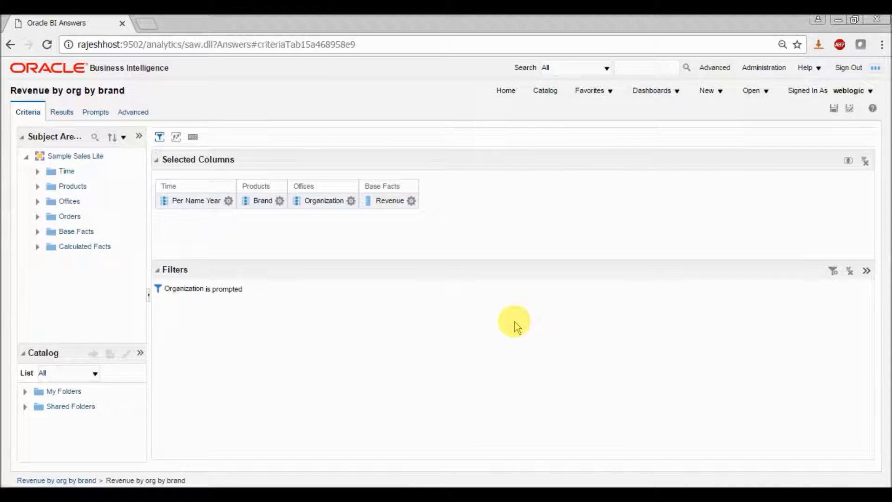
Step: Save the Organization is prompted filter as Org Filter in the Sample Sales Lite folder, replacing the report filters with a reference to it
mouse_move(202, 290)
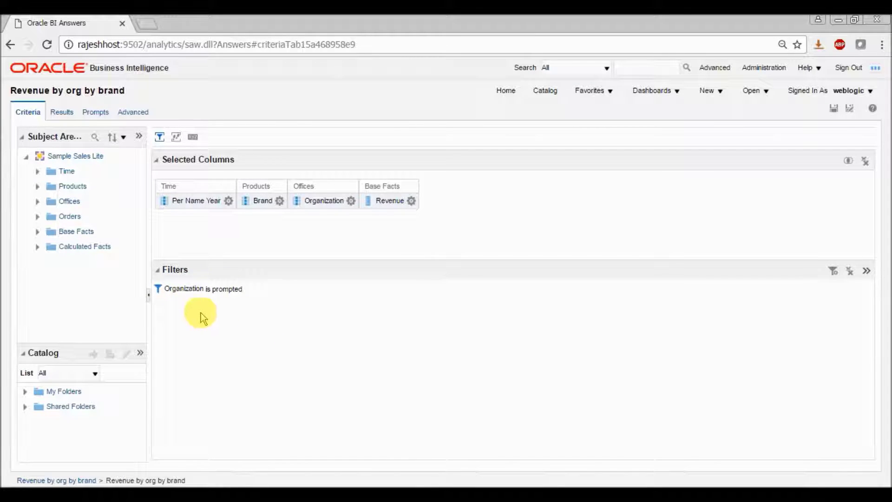
click(867, 272)
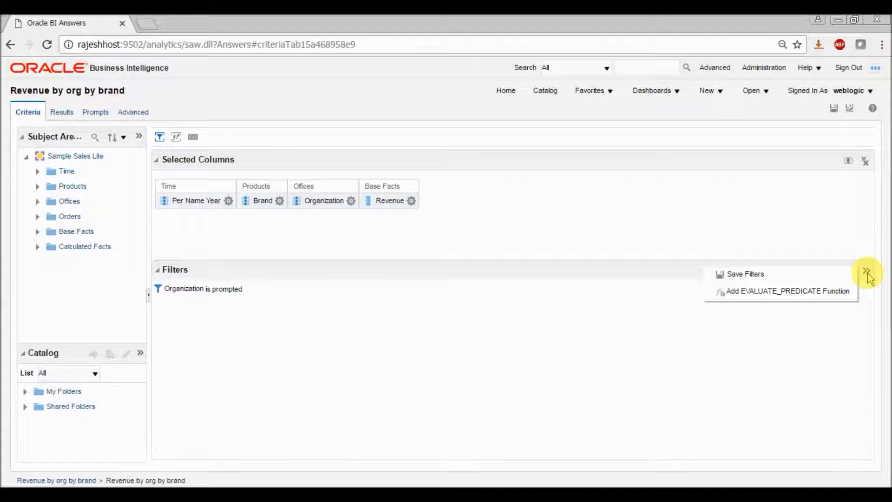
click(788, 279)
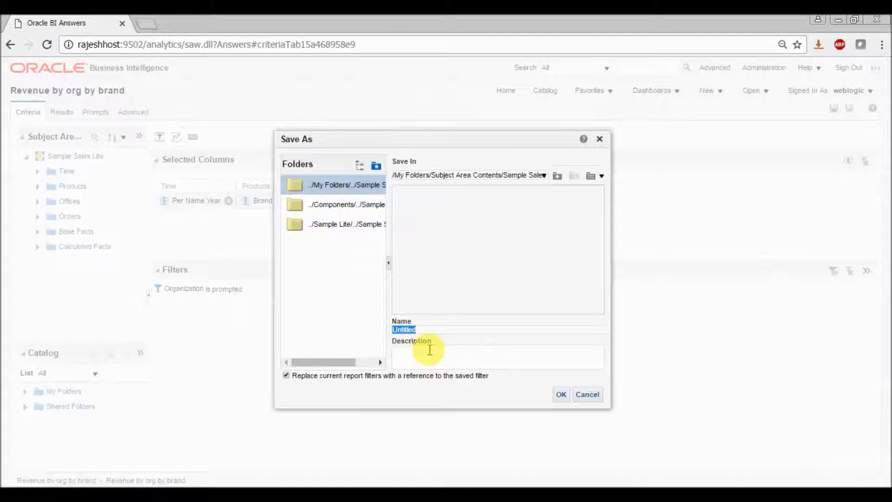
text(Orga)
key(Return)
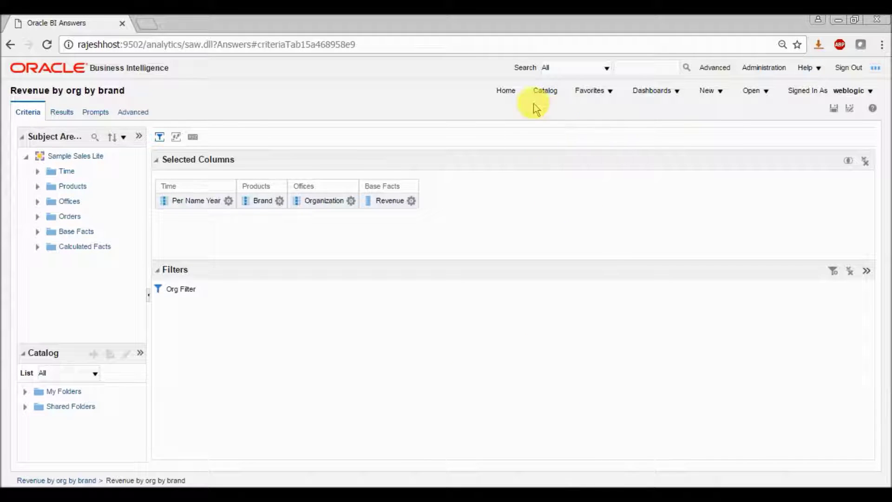
Step: Create a new analysis based on the Sample Sales Lite subject area
click(718, 93)
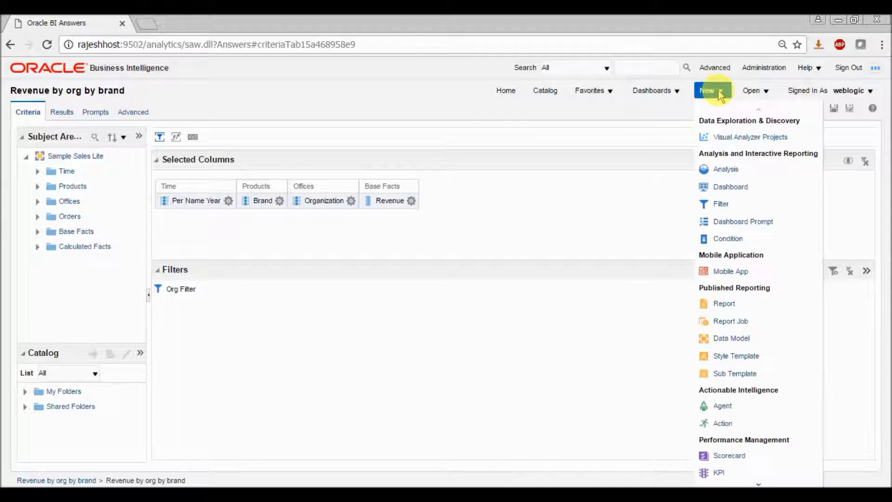
click(723, 171)
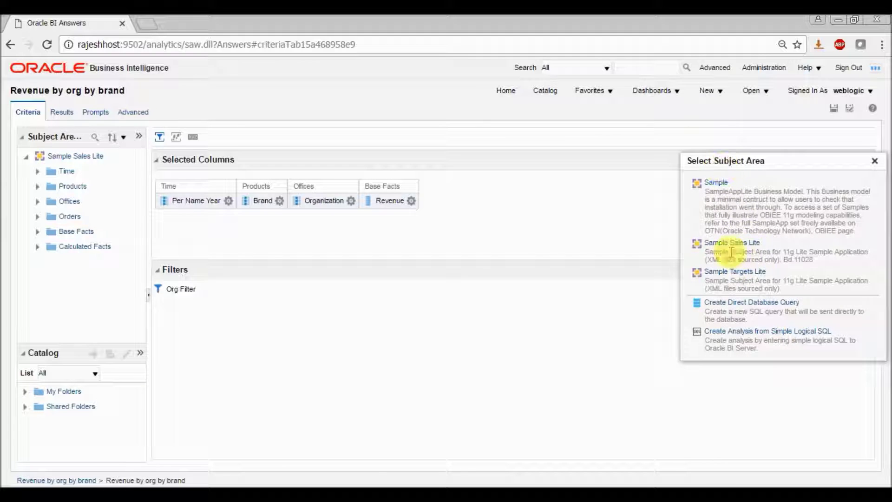
click(728, 244)
click(496, 116)
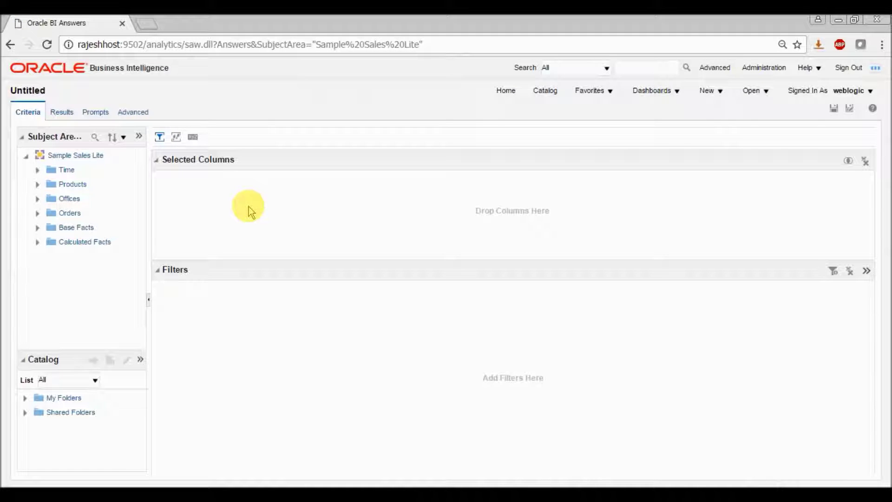
Step: Add the Organization column from Offices and the Revenue column from Base Facts to the new analysis
click(37, 199)
double_click(76, 256)
click(38, 198)
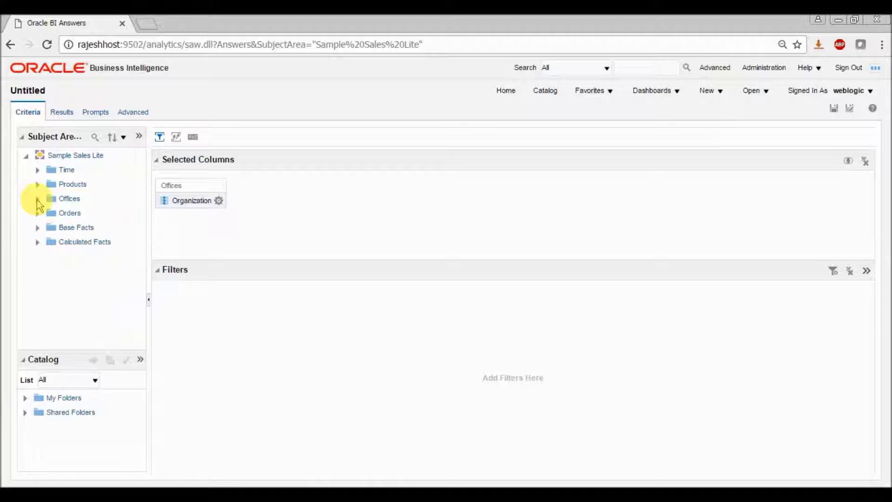
click(37, 227)
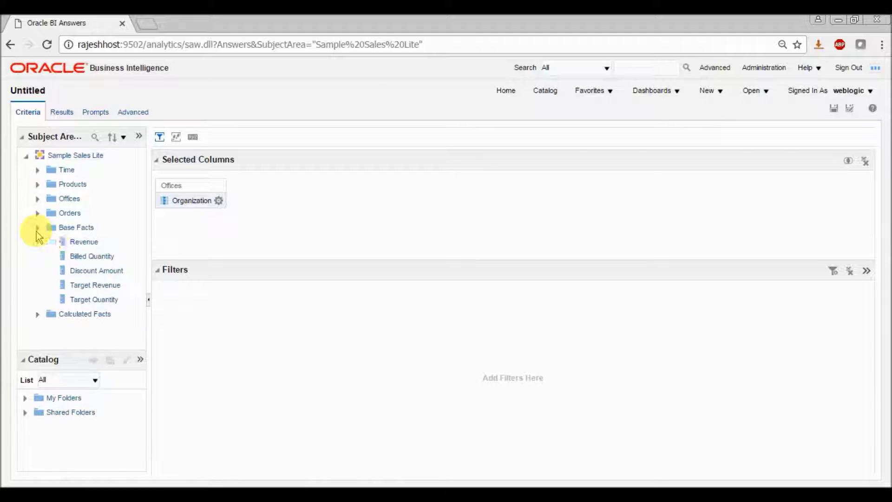
double_click(83, 241)
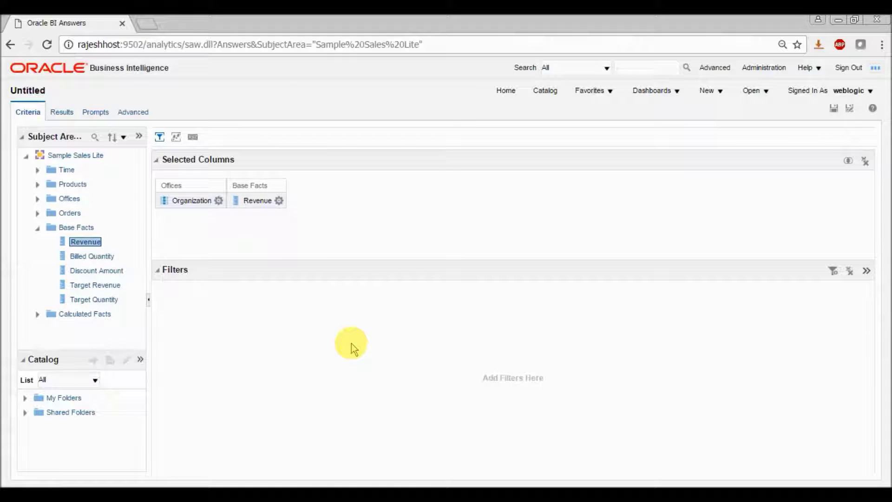
click(37, 228)
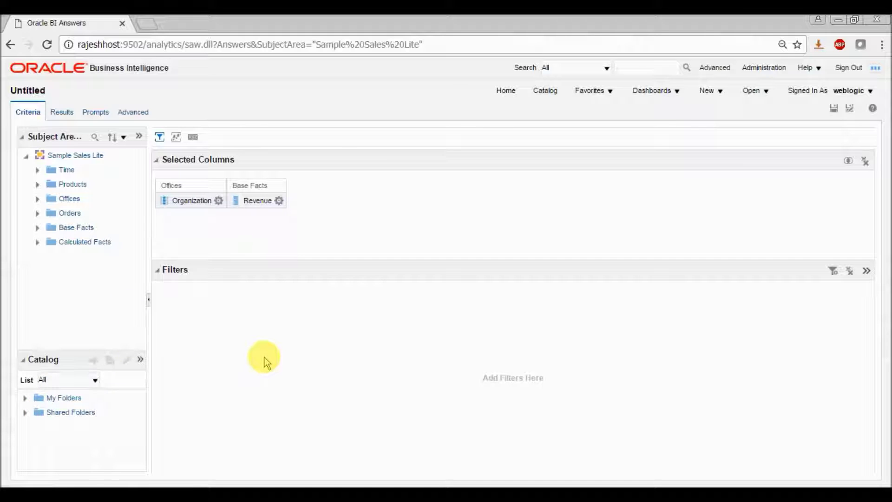
Step: Apply the saved Org Filter from My Folders/Subject Area Contents/Sample Sales Lite to the analysis as a reference, with both filter options left off
click(56, 412)
click(58, 398)
click(25, 398)
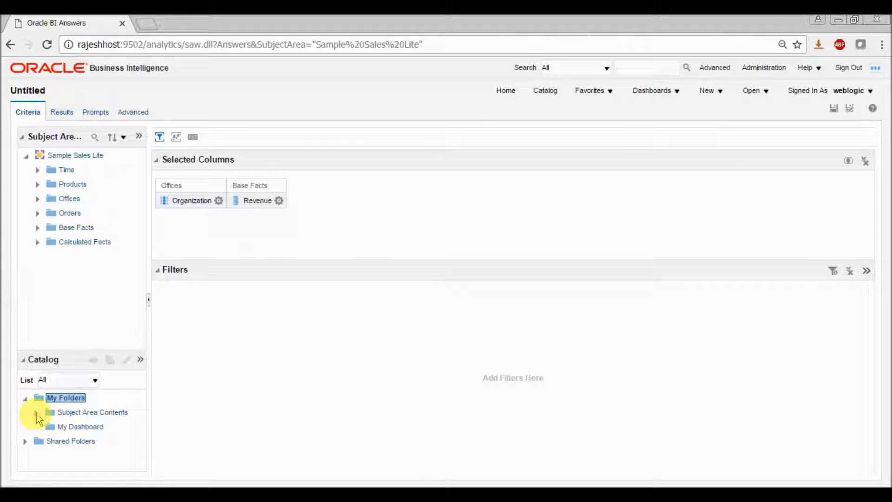
click(36, 412)
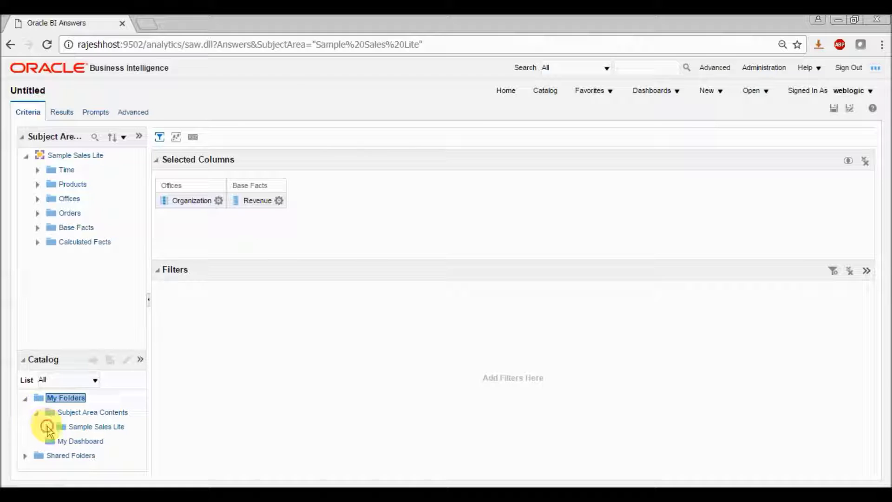
click(47, 427)
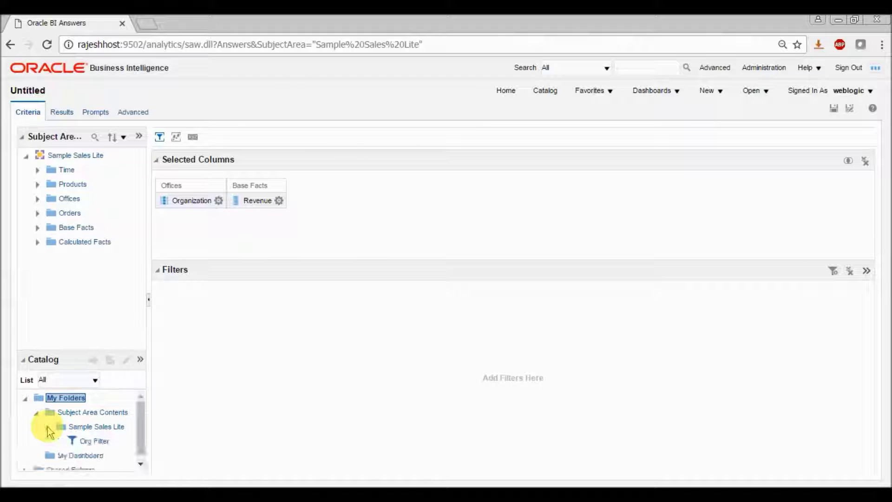
click(89, 412)
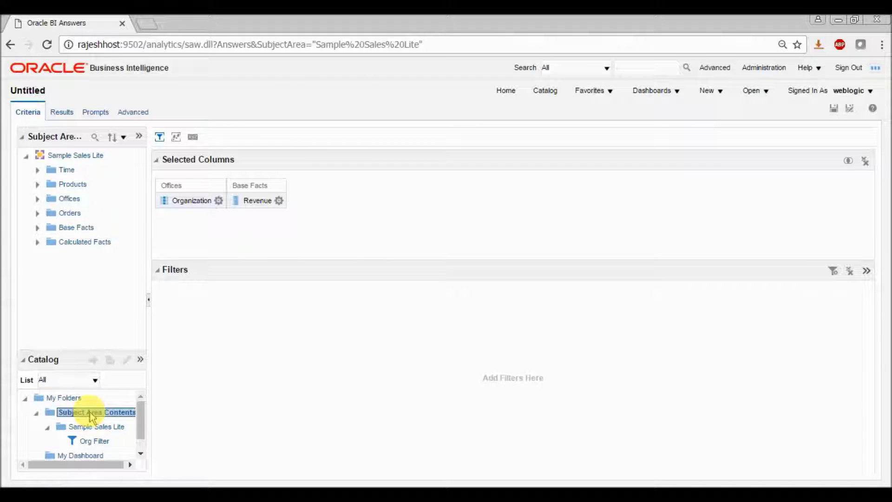
click(94, 429)
click(94, 444)
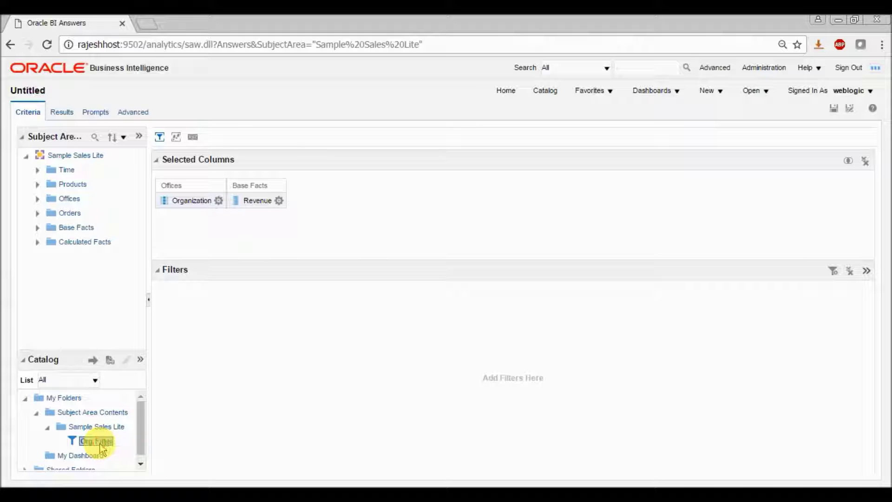
click(93, 361)
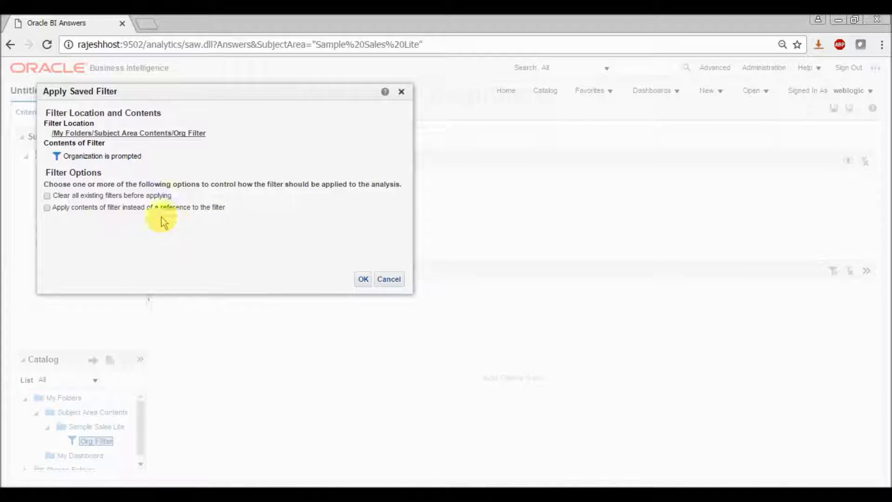
drag(162, 94, 323, 195)
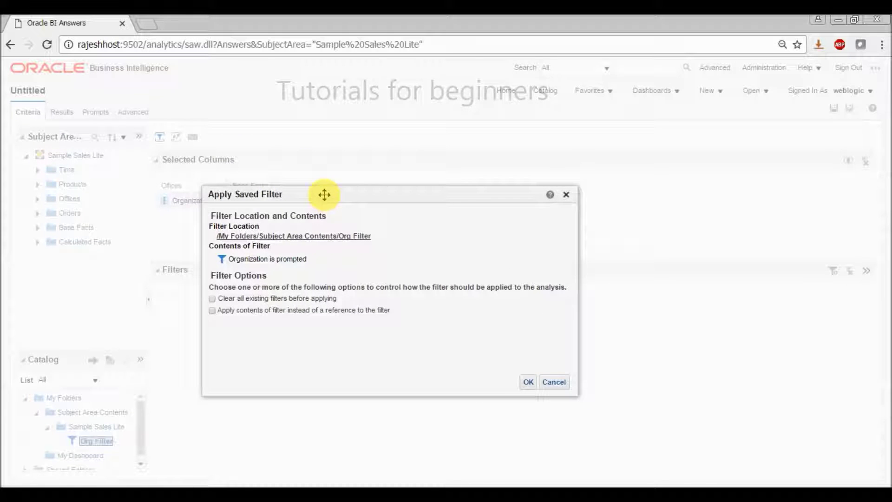
click(529, 383)
mouse_move(181, 289)
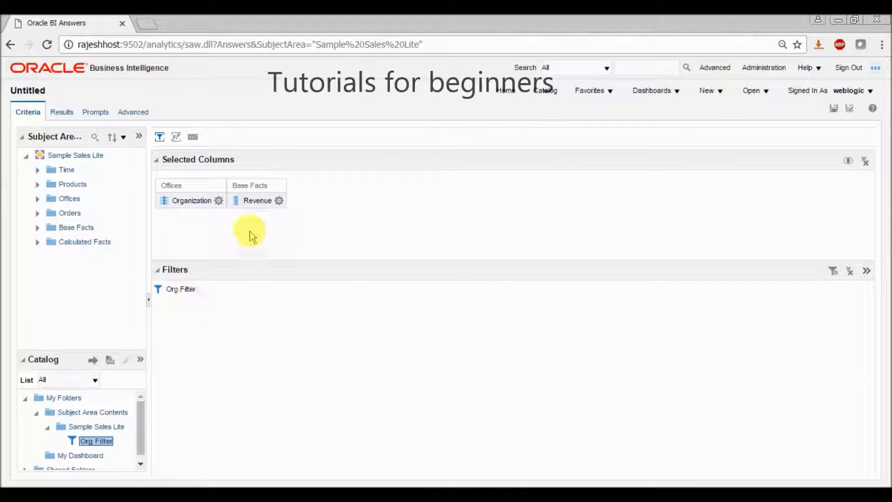
Step: Save the new analysis as Org by Revenue in My Folders
click(834, 110)
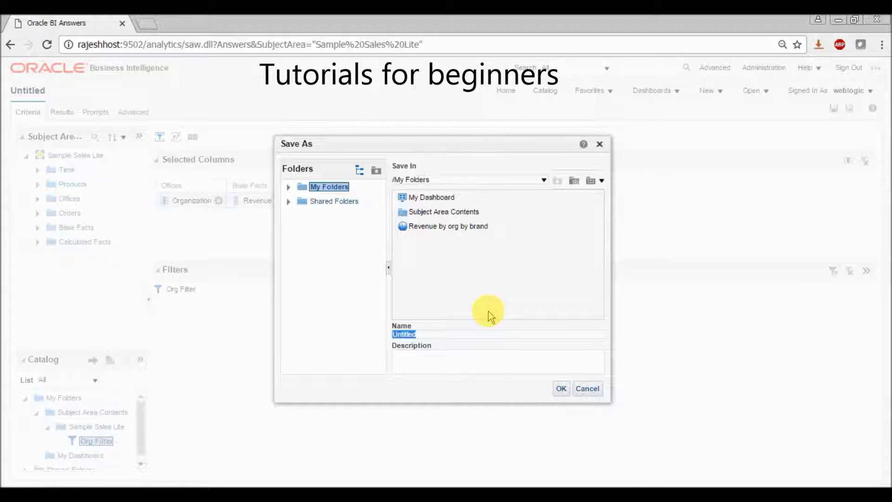
click(591, 392)
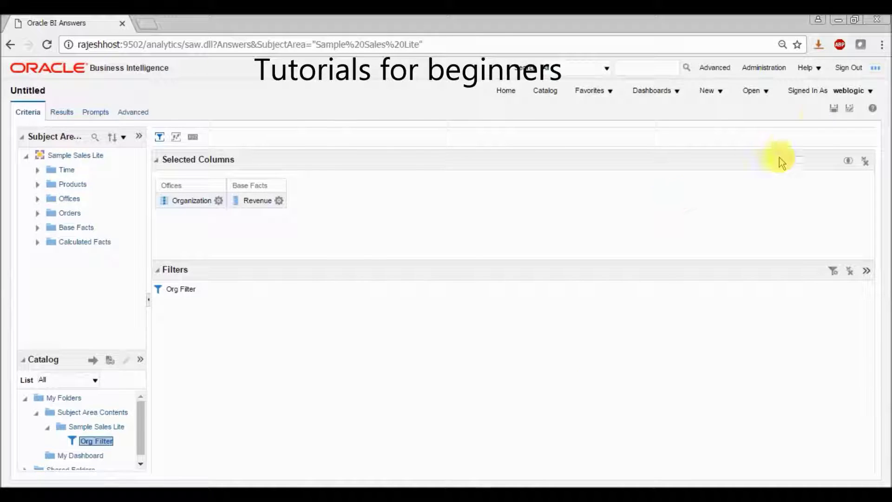
click(837, 110)
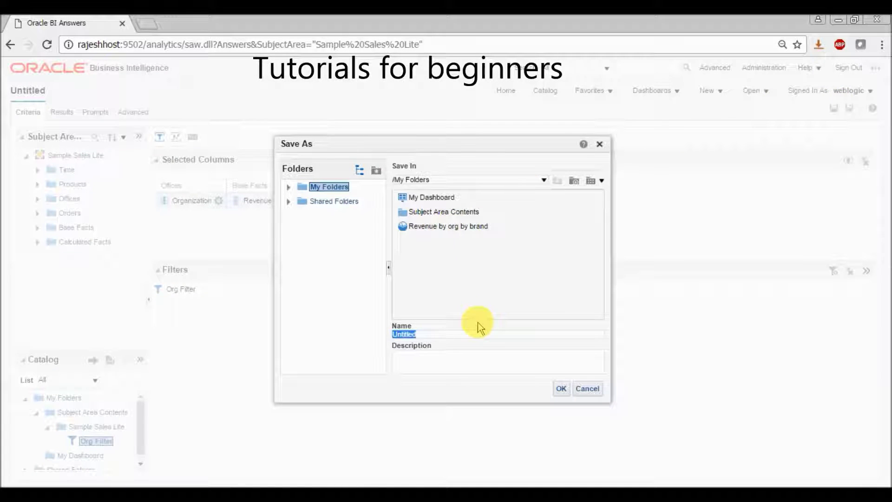
text(Org by Revenue)
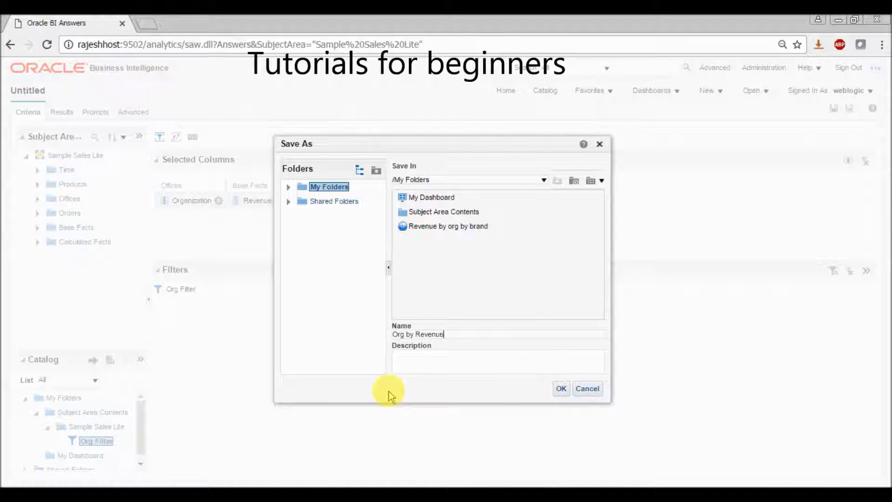
key(Return)
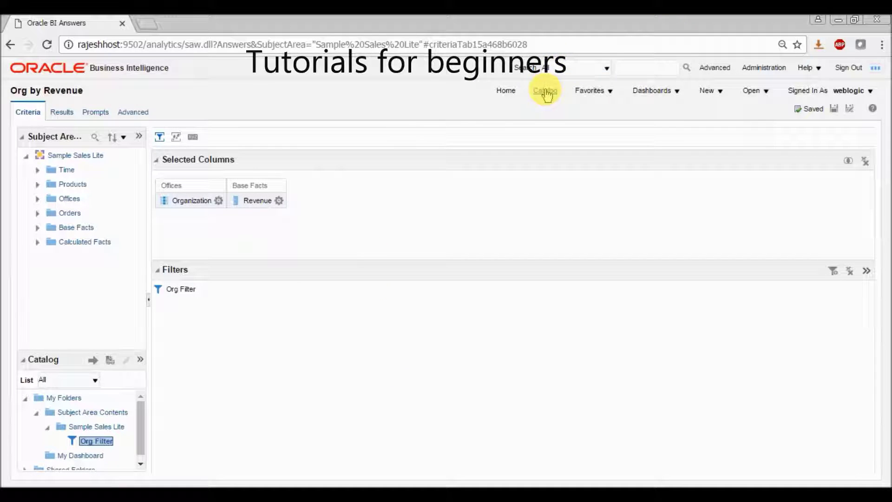
Step: Open the Revenue by org by brand analysis from the catalog and bring it up for editing
click(546, 92)
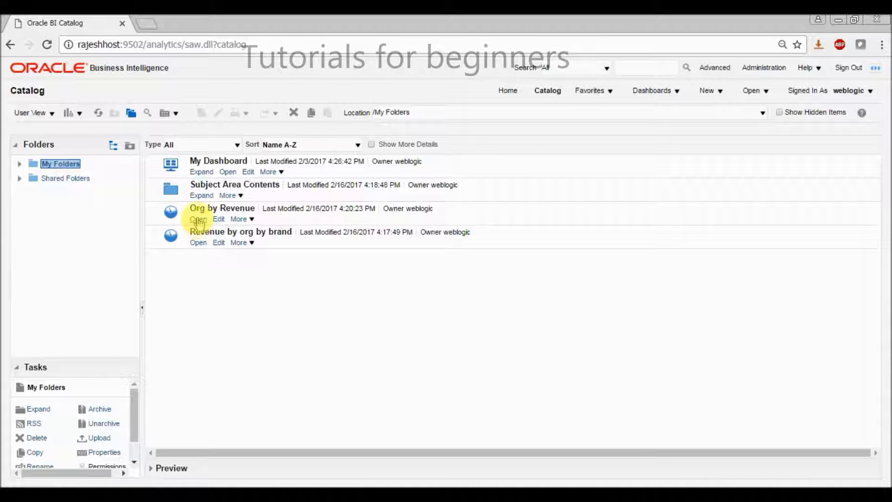
click(198, 242)
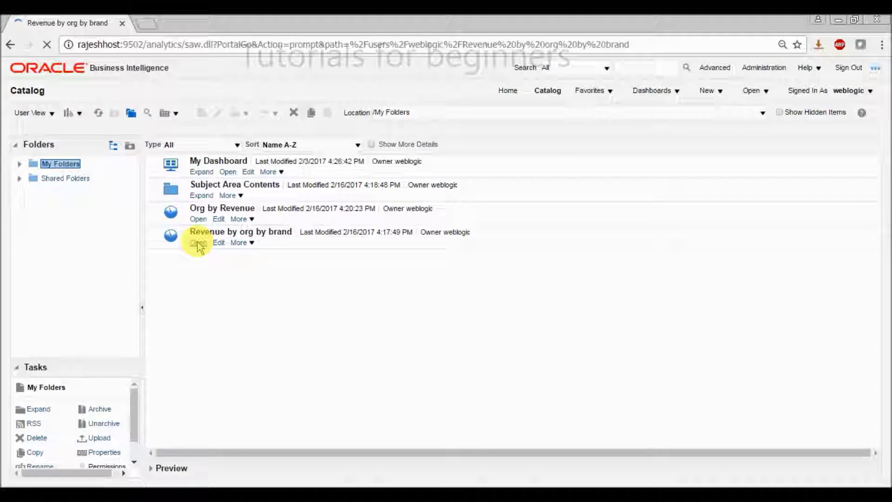
click(24, 372)
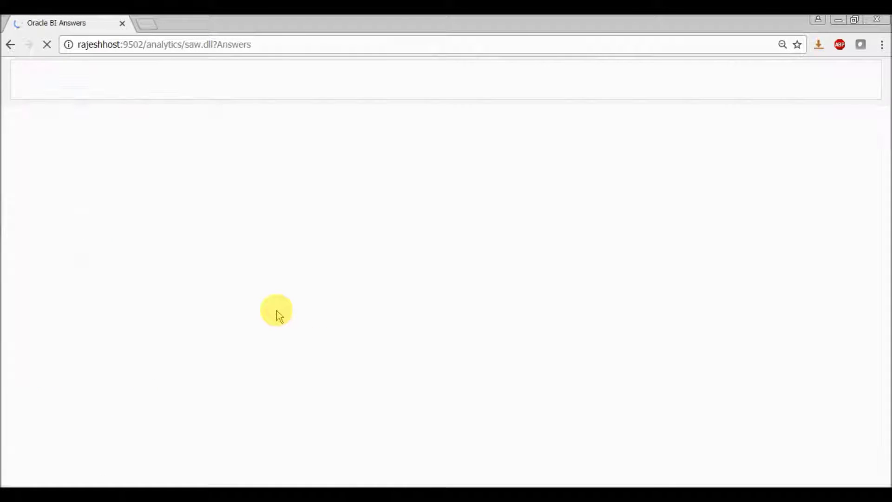